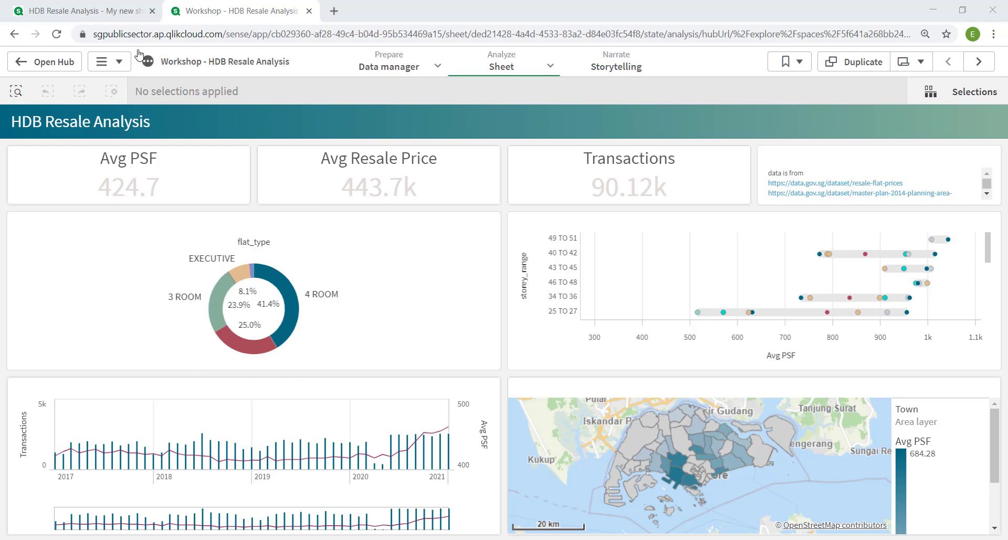
# Switch to the HDB Resale Analysis sheet being edited, place the Transactions measure below the KPI row, and show the available fields
pyautogui.click(90, 15)
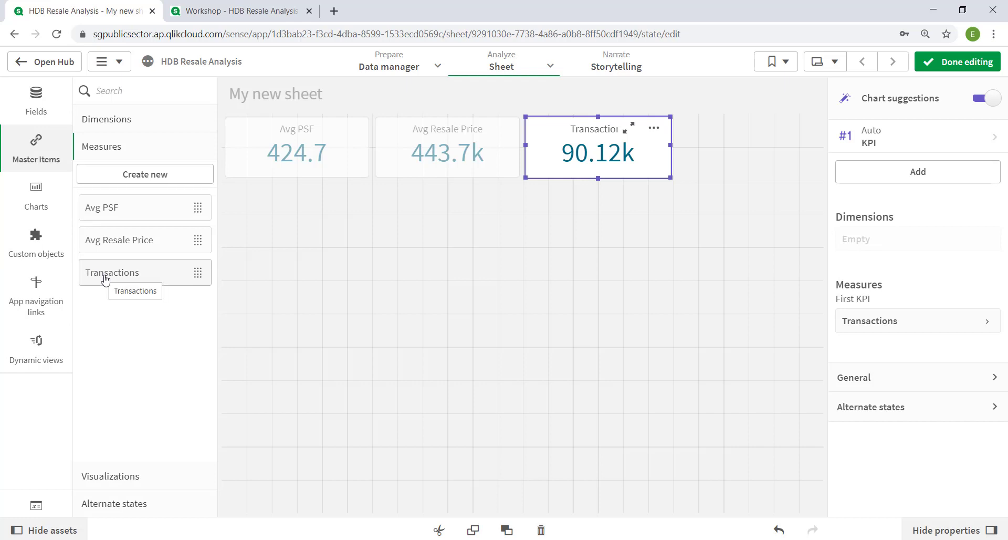
pyautogui.moveTo(105, 279); pyautogui.dragTo(360, 289)
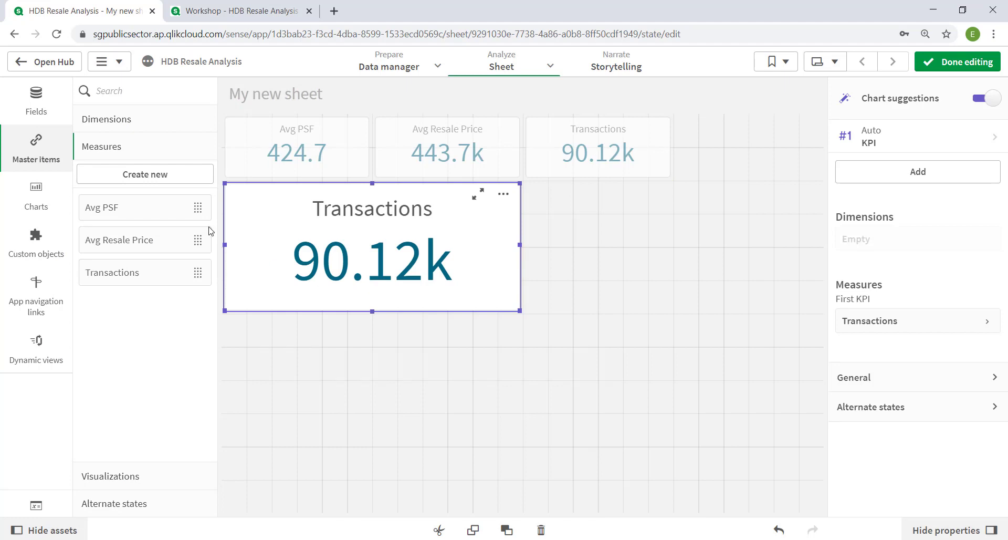
pyautogui.click(51, 112)
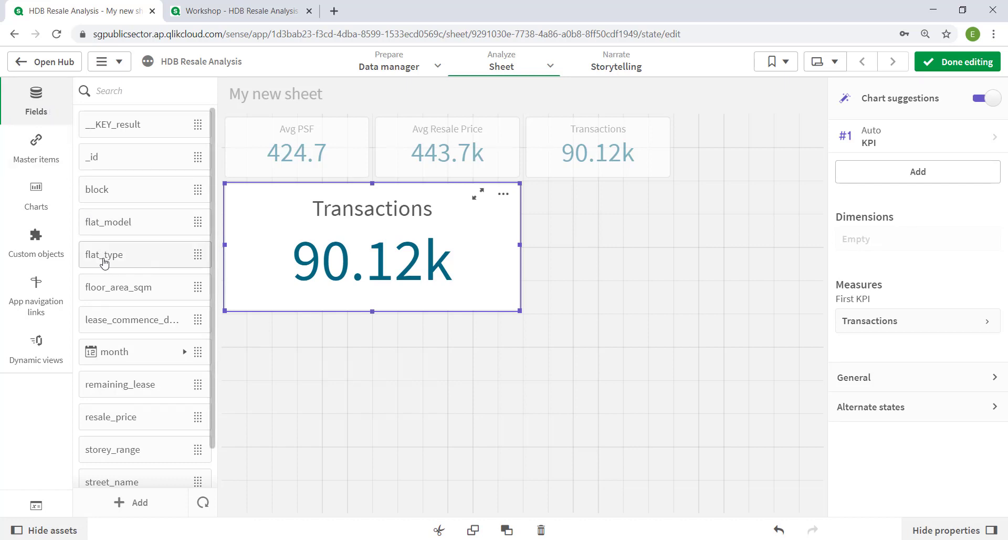
# Try placing the flat_type field as a separate object beside the large Transactions KPI, and undo the placement
pyautogui.moveTo(104, 264); pyautogui.dragTo(399, 248)
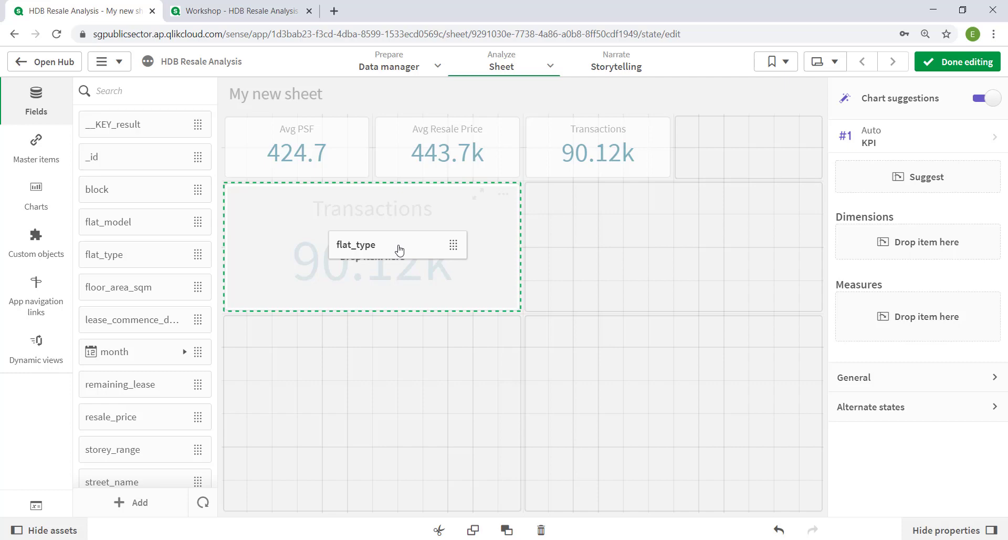
pyautogui.moveTo(400, 249); pyautogui.dragTo(500, 307)
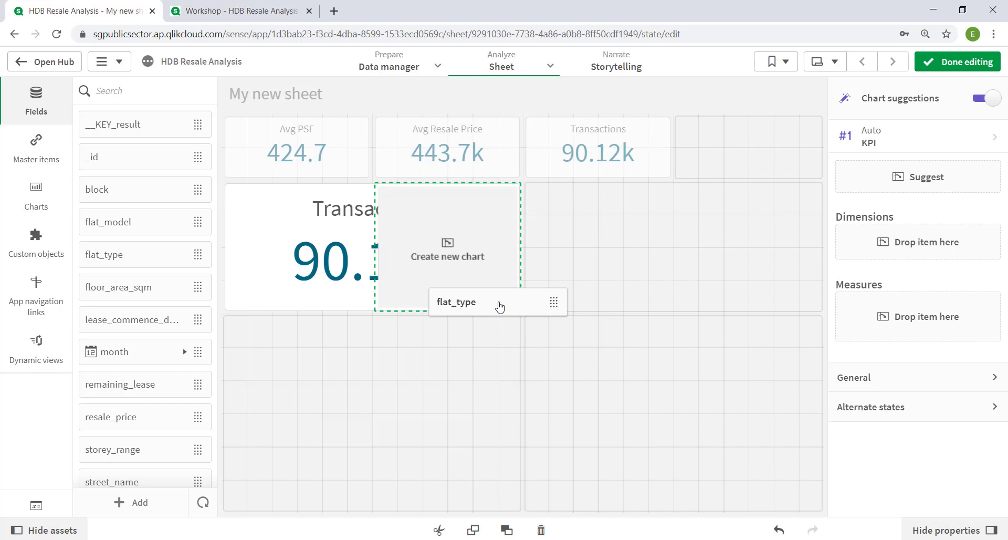
pyautogui.moveTo(500, 307); pyautogui.dragTo(499, 307)
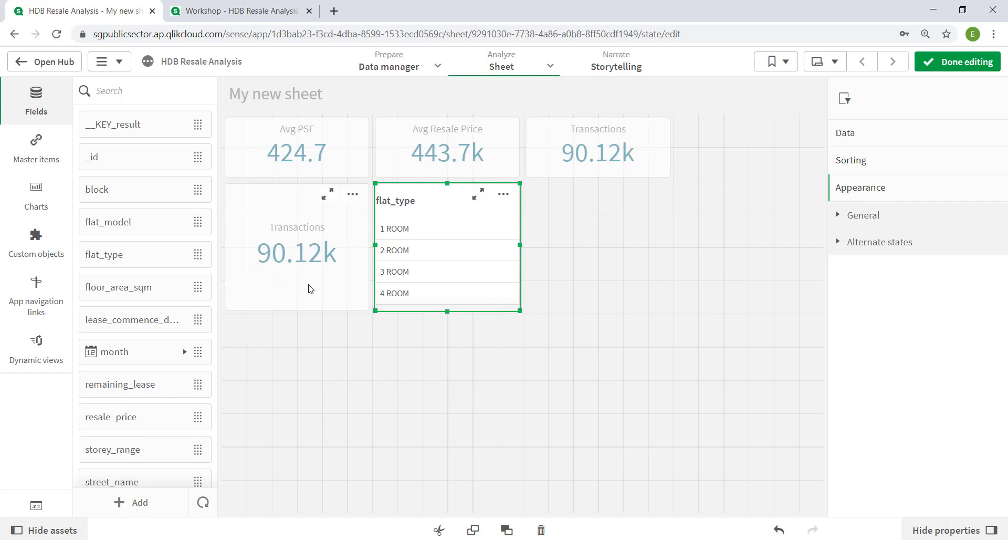
pyautogui.click(781, 530)
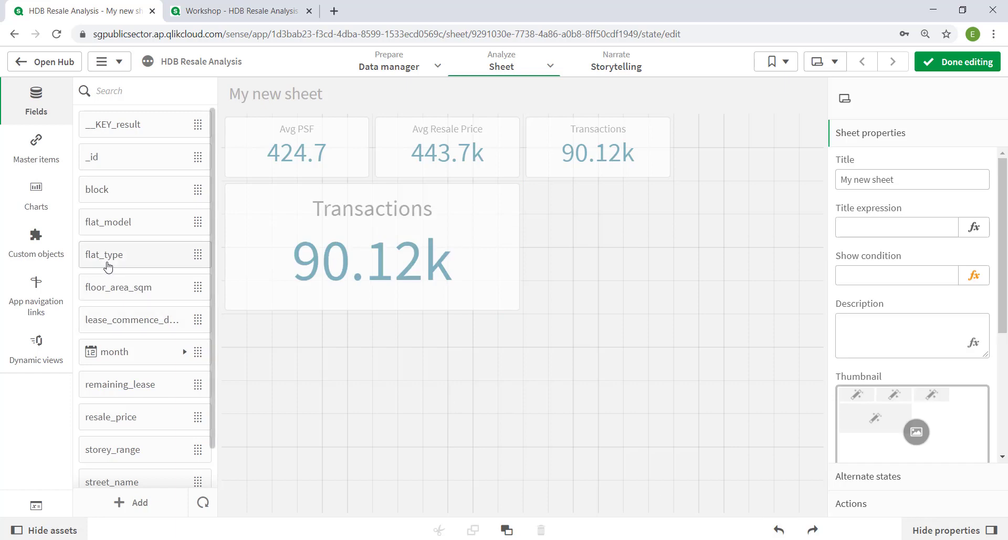
# Add the flat_type field as a dimension to the large Transactions KPI below the KPI row
pyautogui.moveTo(107, 264); pyautogui.dragTo(386, 251)
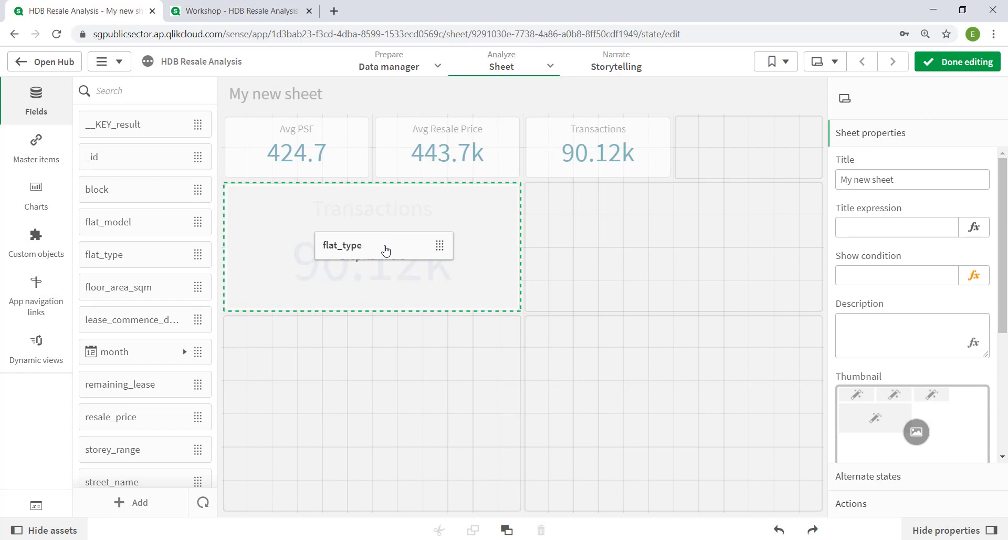
pyautogui.moveTo(386, 251); pyautogui.dragTo(386, 251)
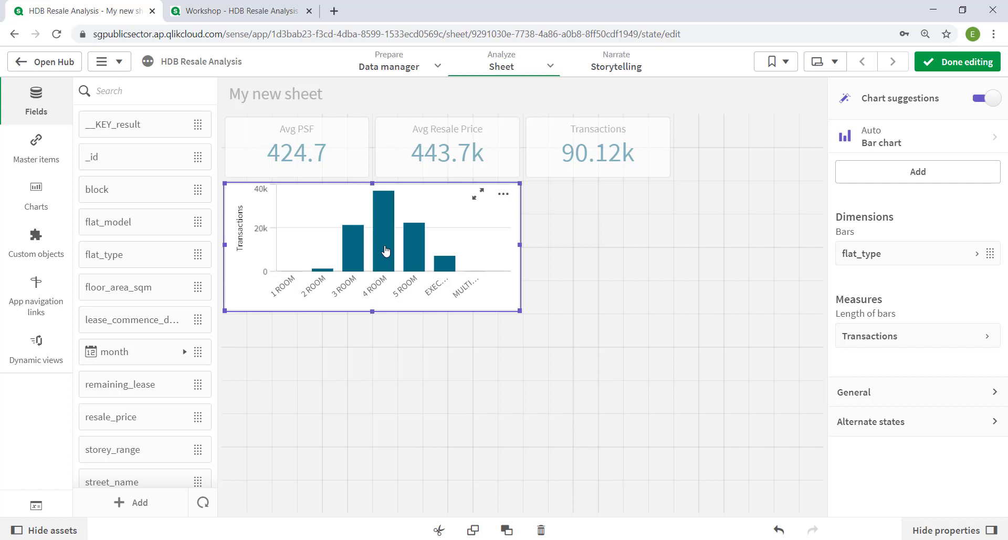
# Change the flat_type transactions chart to a pie chart and extend its height downward
pyautogui.click(895, 147)
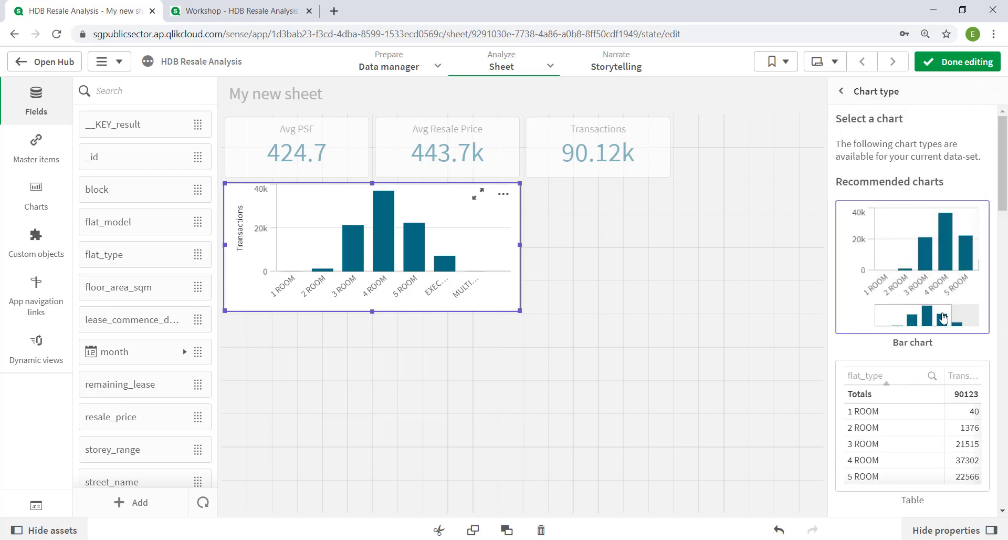
pyautogui.scroll(-6, 927, 443)
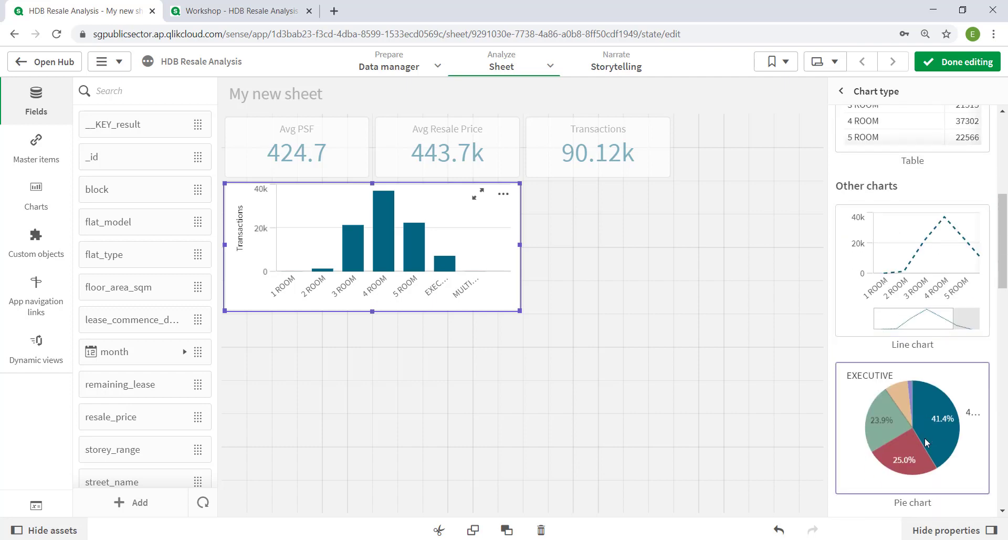
pyautogui.scroll(-3, 925, 437)
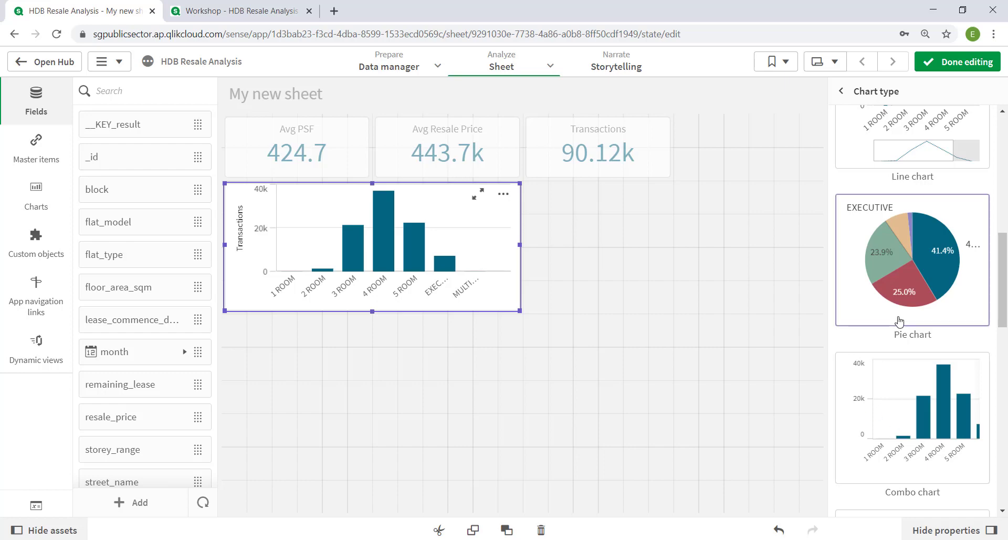
pyautogui.click(923, 280)
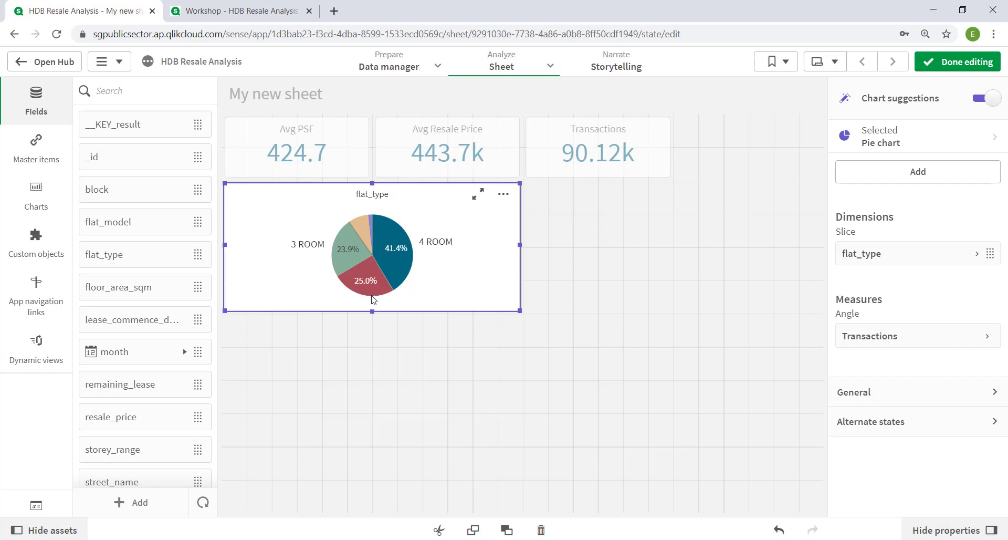
pyautogui.moveTo(373, 309); pyautogui.dragTo(376, 337)
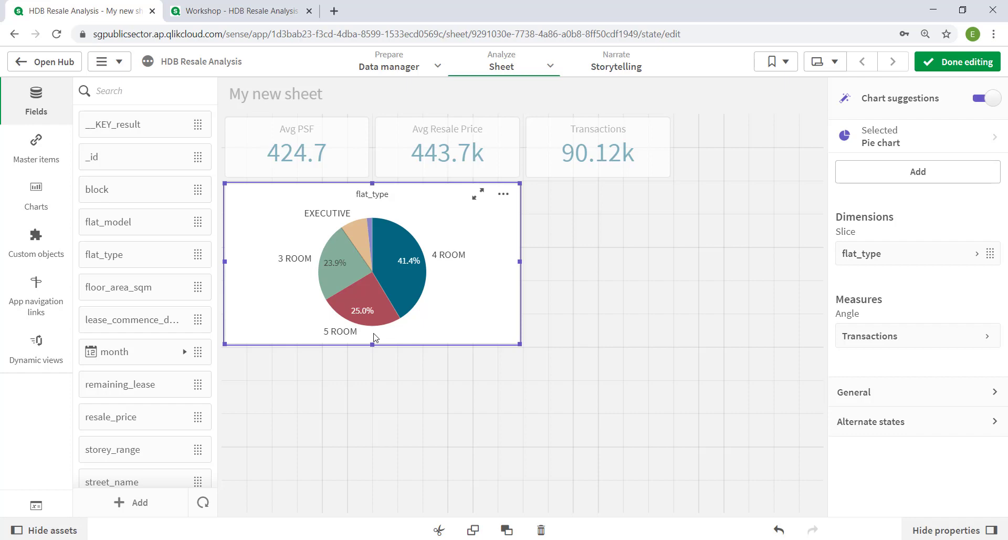
# Check the reference dashboard, place the Avg PSF measure beside the pie chart and extend it to the pie chart's height
pyautogui.hotkey('ctrl', 'Tab')
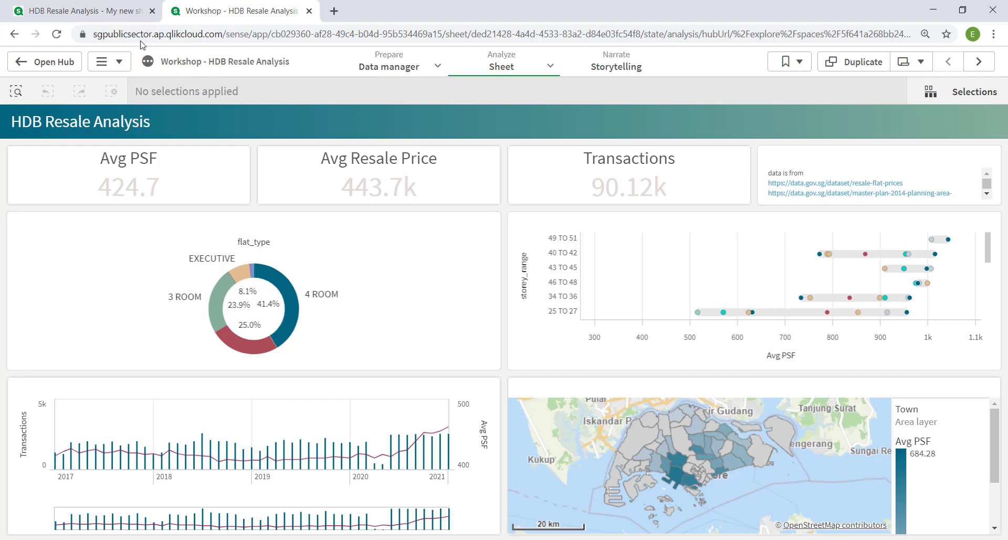
pyautogui.click(104, 11)
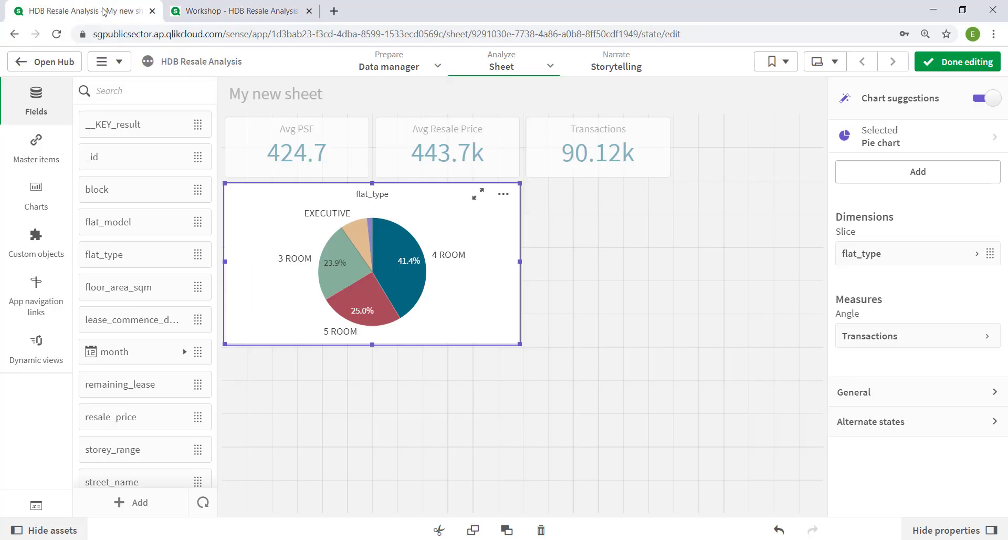
pyautogui.click(32, 164)
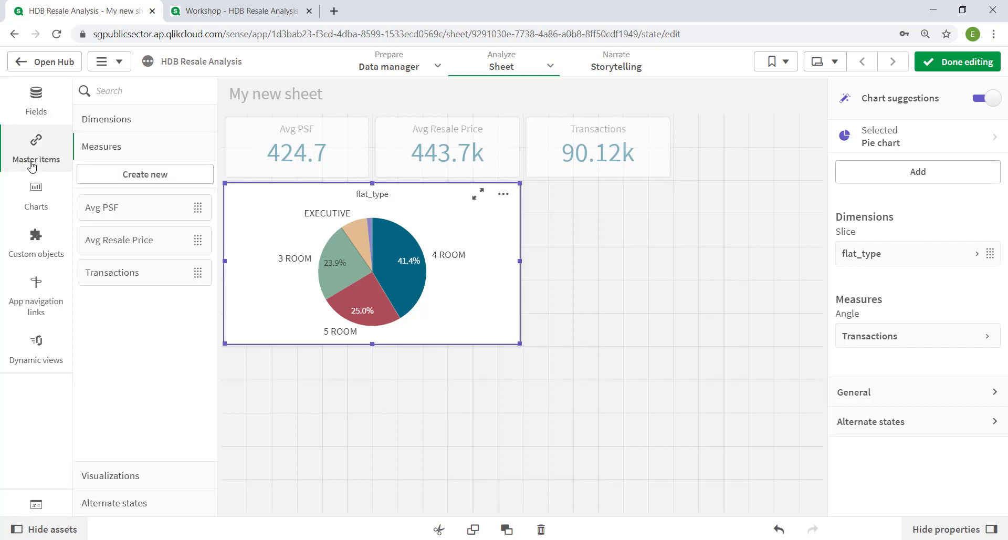
pyautogui.moveTo(105, 211); pyautogui.dragTo(627, 247)
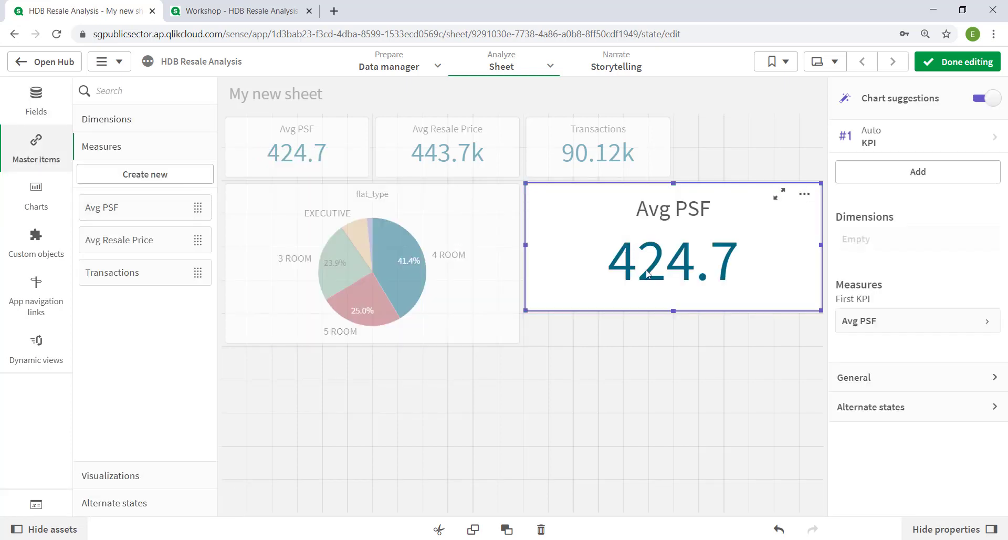
pyautogui.moveTo(676, 310); pyautogui.dragTo(679, 337)
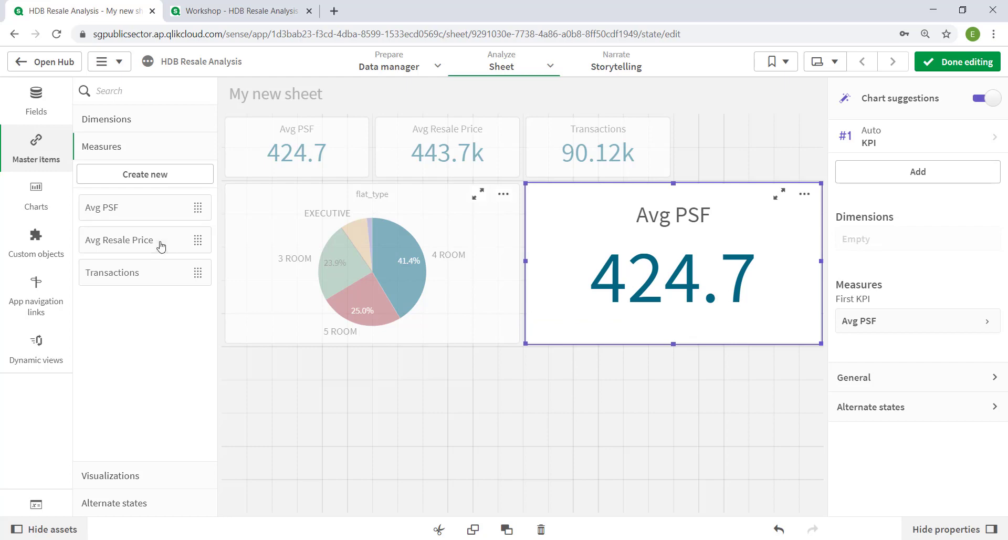
# Add storey_range and flat_model as dimensions to the large Avg PSF chart and change it to a distribution plot
pyautogui.click(41, 113)
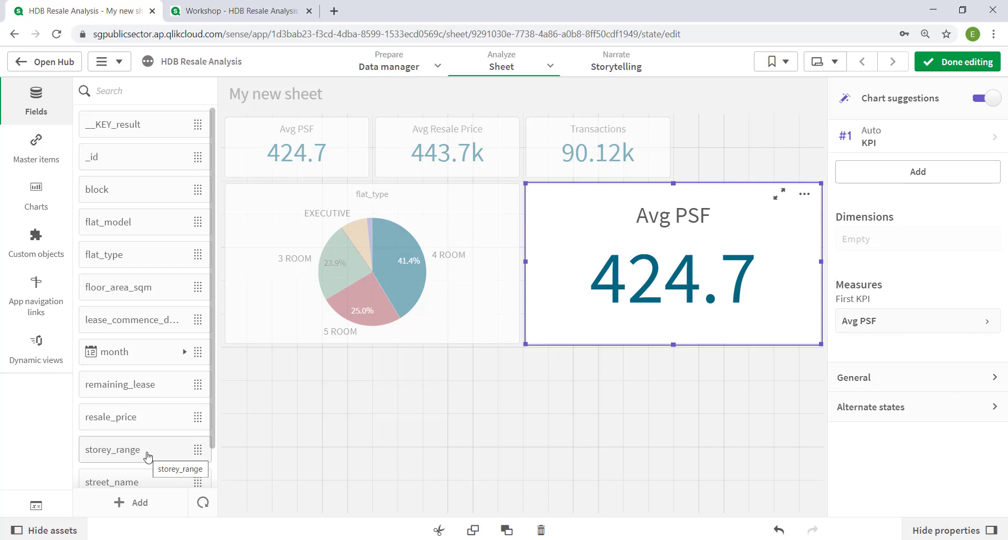
pyautogui.moveTo(158, 449); pyautogui.dragTo(650, 270)
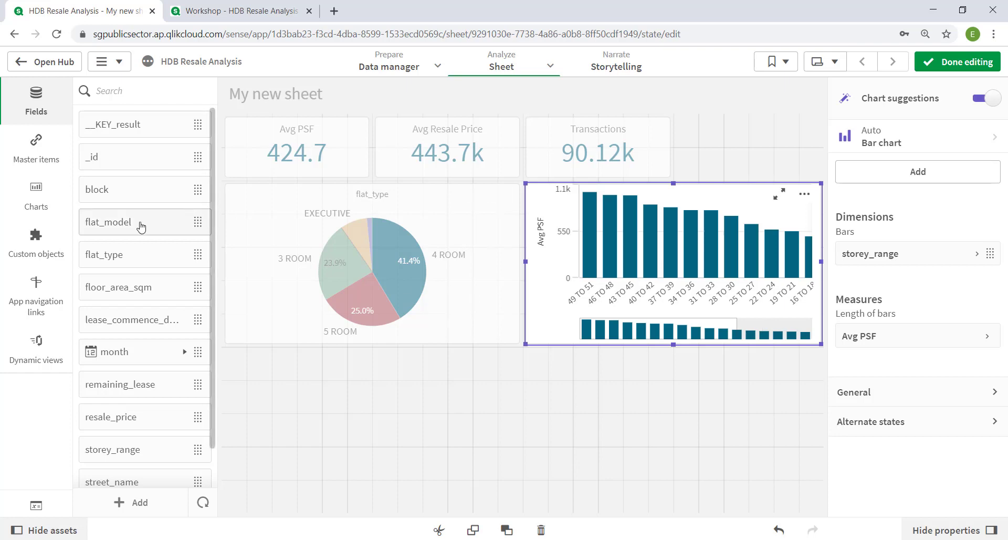
pyautogui.moveTo(140, 225); pyautogui.dragTo(674, 242)
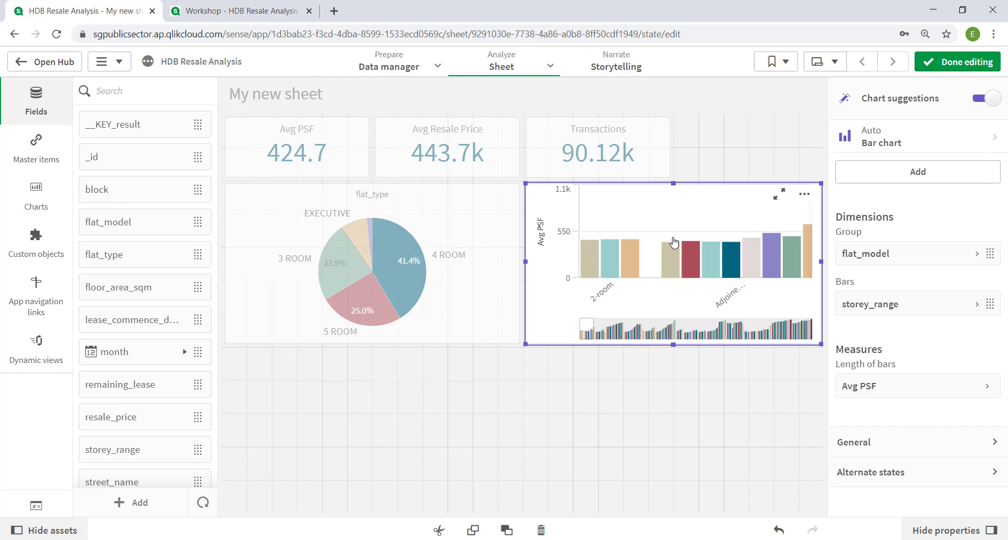
pyautogui.click(898, 141)
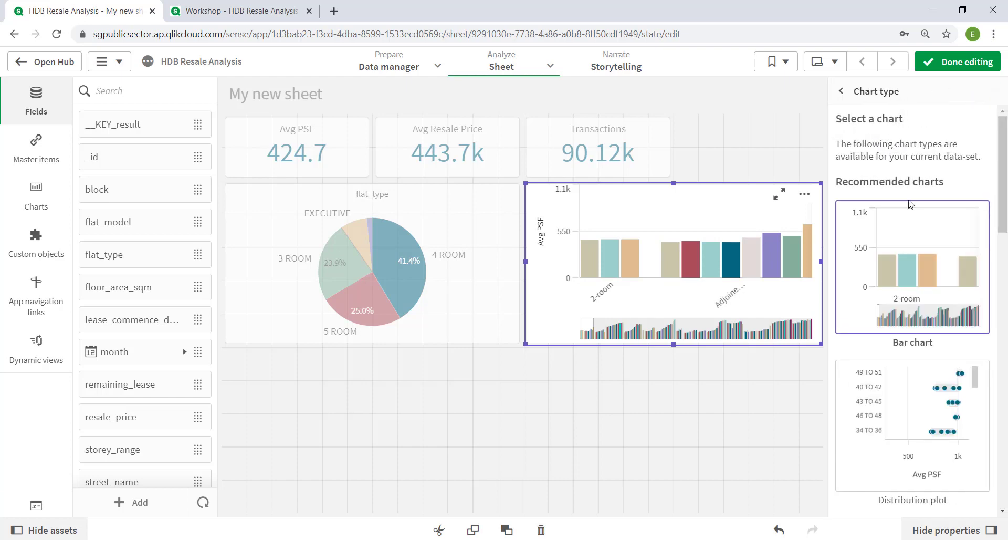
pyautogui.click(913, 413)
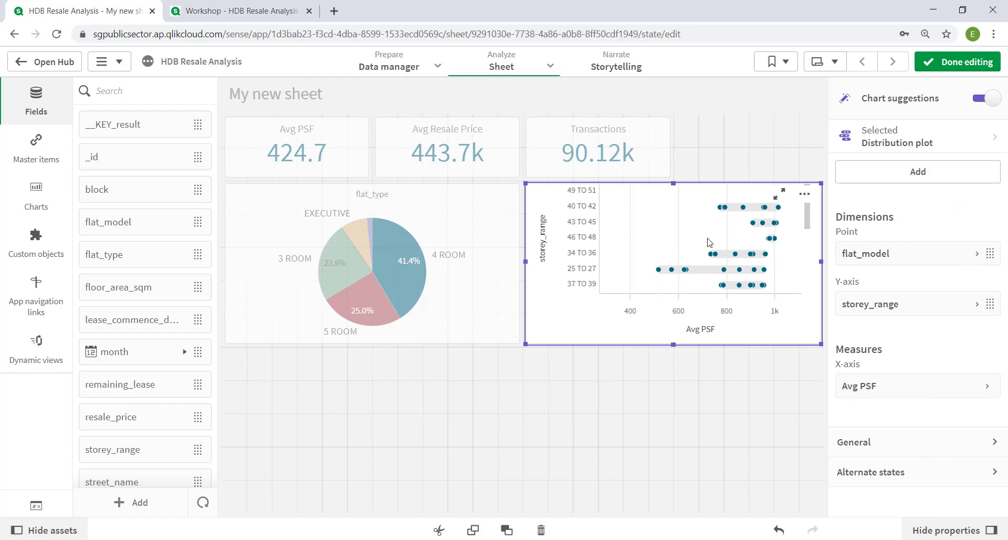
# Examine the distribution plot and its options in full-screen view, and return to the sheet
pyautogui.click(780, 198)
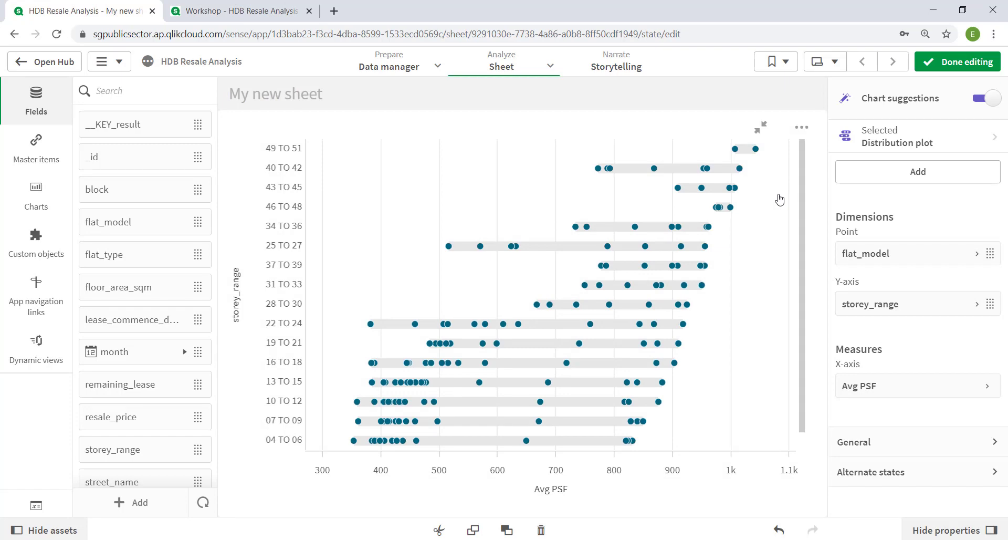
pyautogui.click(802, 129)
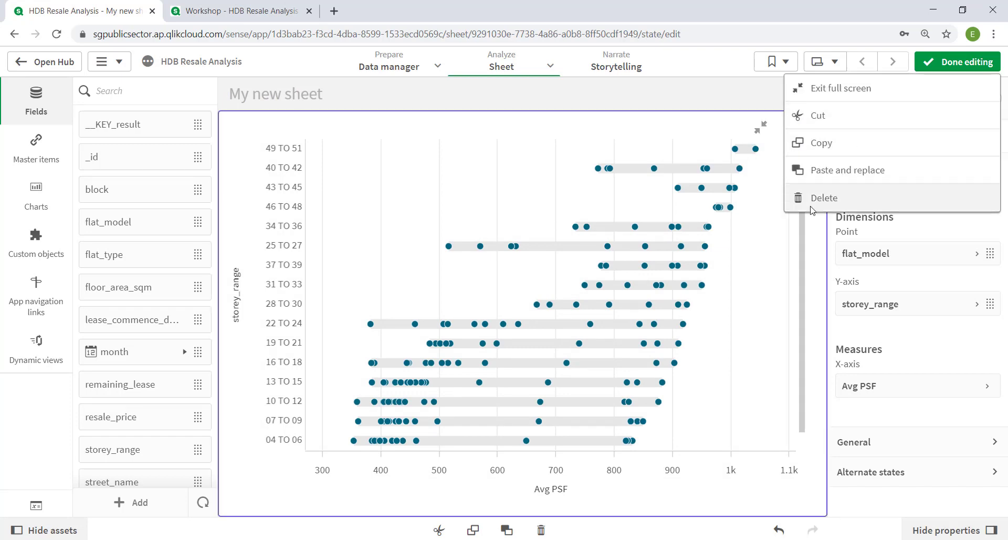
pyautogui.click(648, 494)
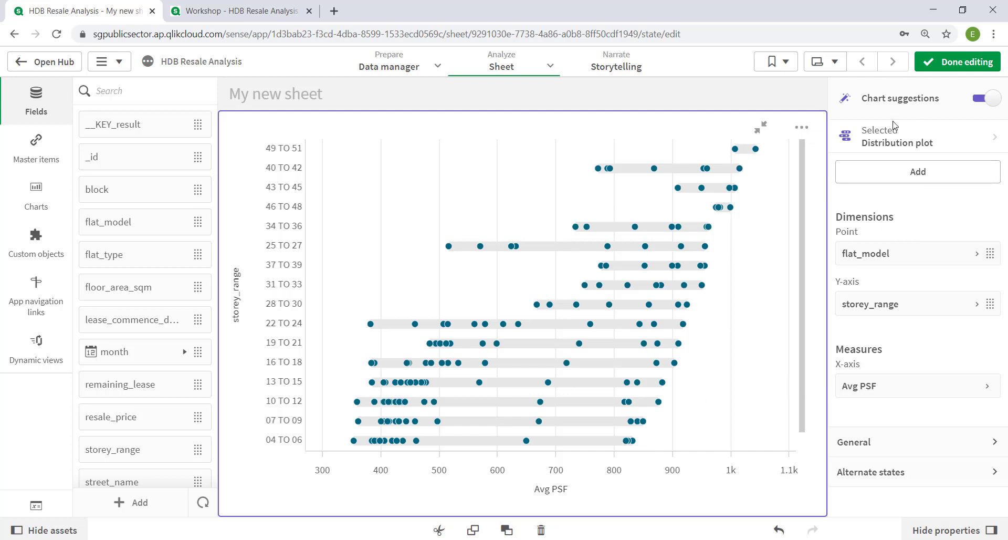
pyautogui.click(765, 127)
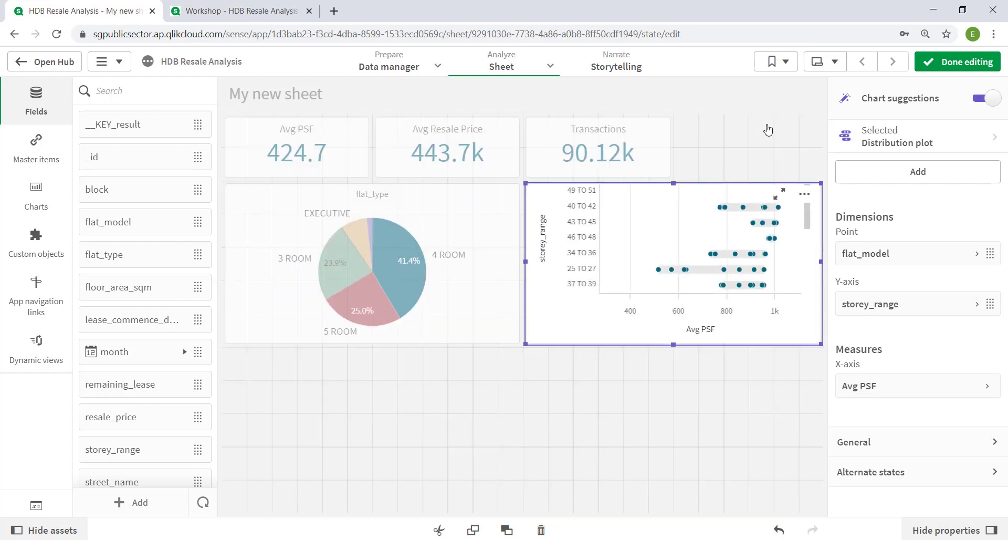
# Build a chart below the pie chart from the Avg PSF and Transactions measures, with month as its dimension
pyautogui.hotkey('ctrl', 'Tab')
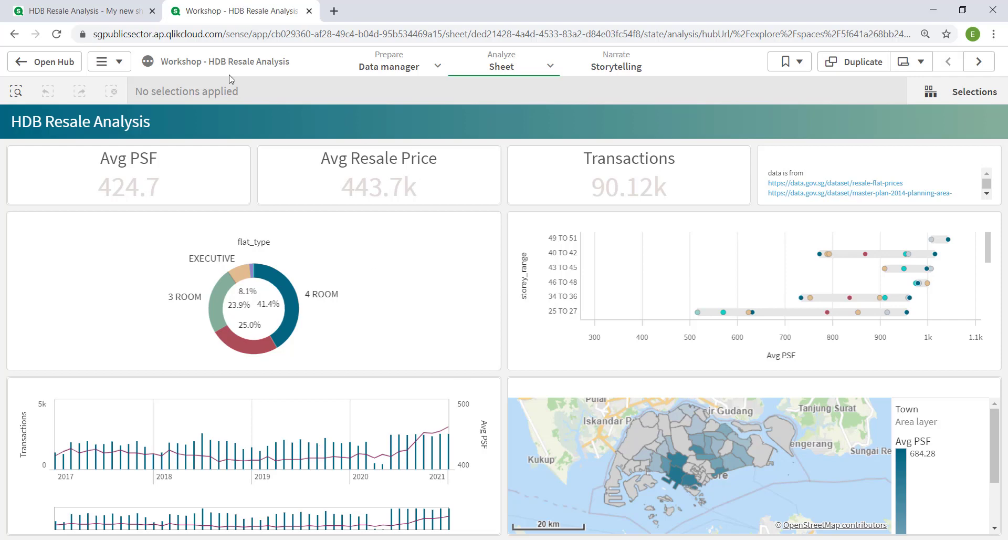
pyautogui.click(126, 12)
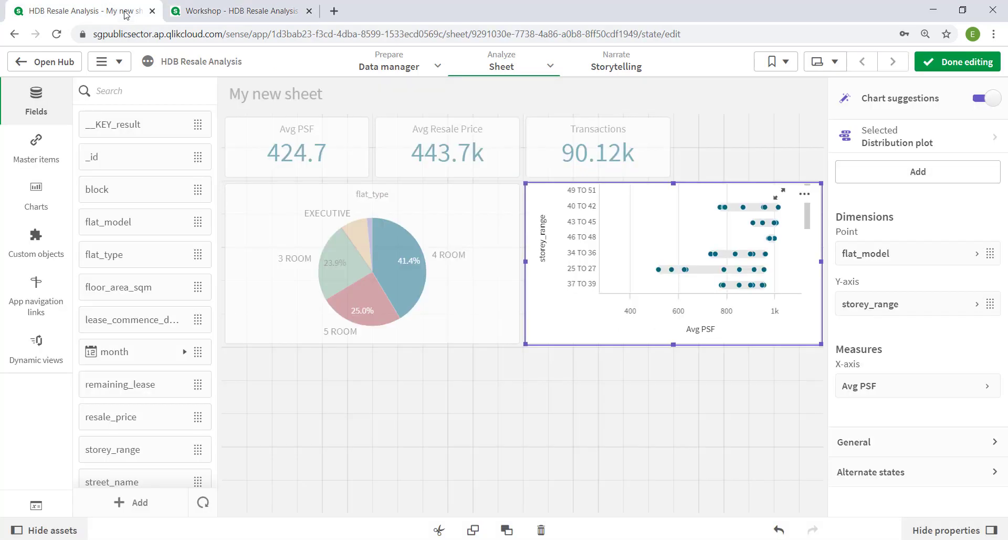
pyautogui.click(37, 152)
pyautogui.moveTo(100, 206); pyautogui.dragTo(317, 407)
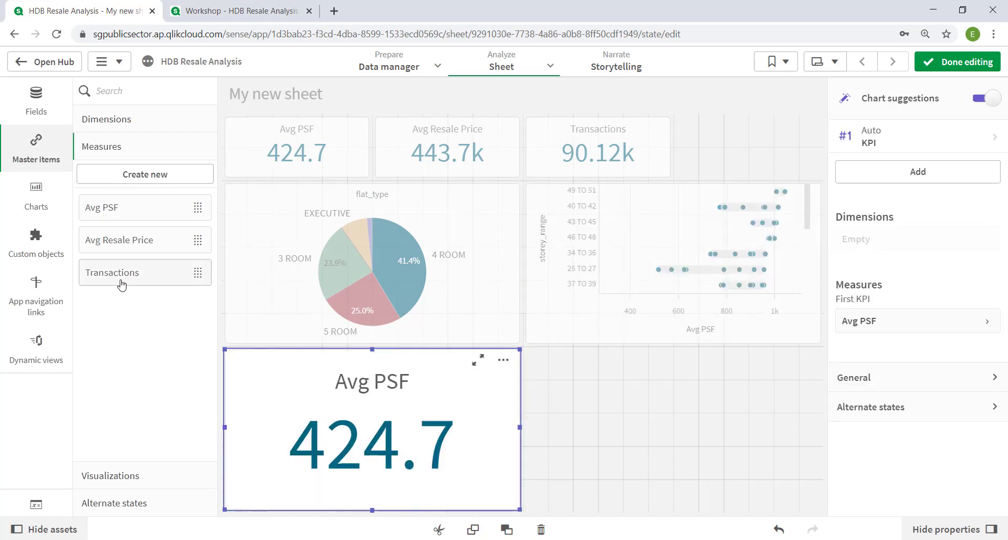
pyautogui.moveTo(117, 282); pyautogui.dragTo(380, 443)
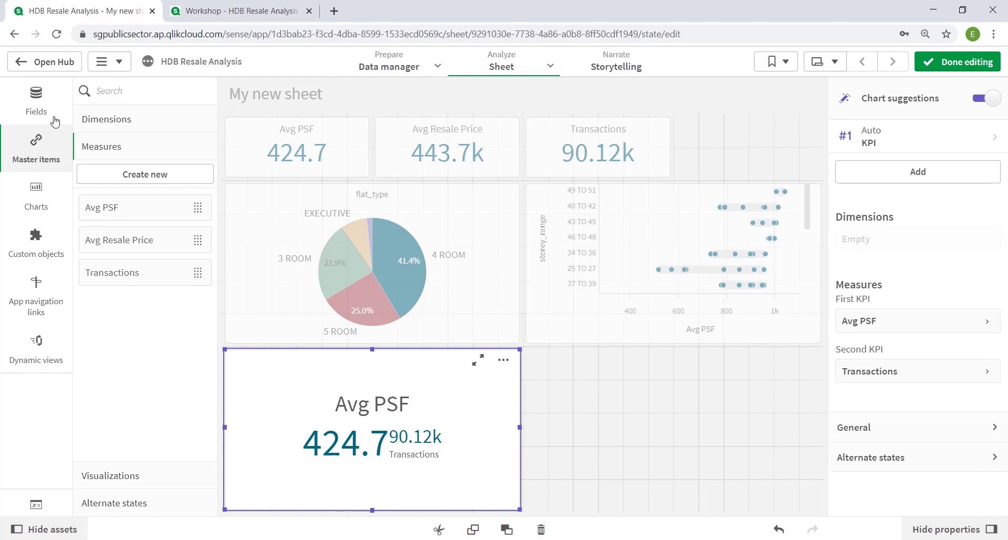
pyautogui.click(47, 98)
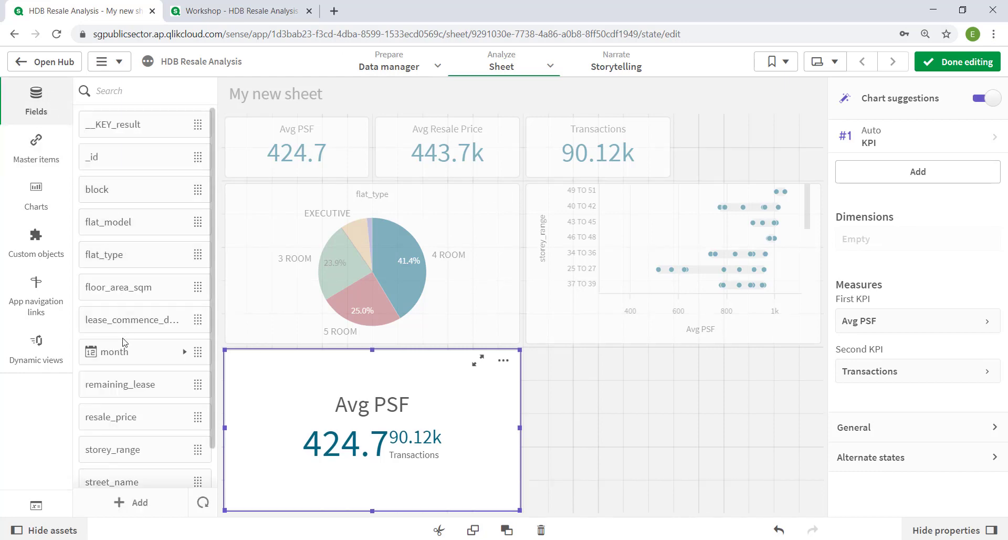
pyautogui.moveTo(124, 356); pyautogui.dragTo(393, 450)
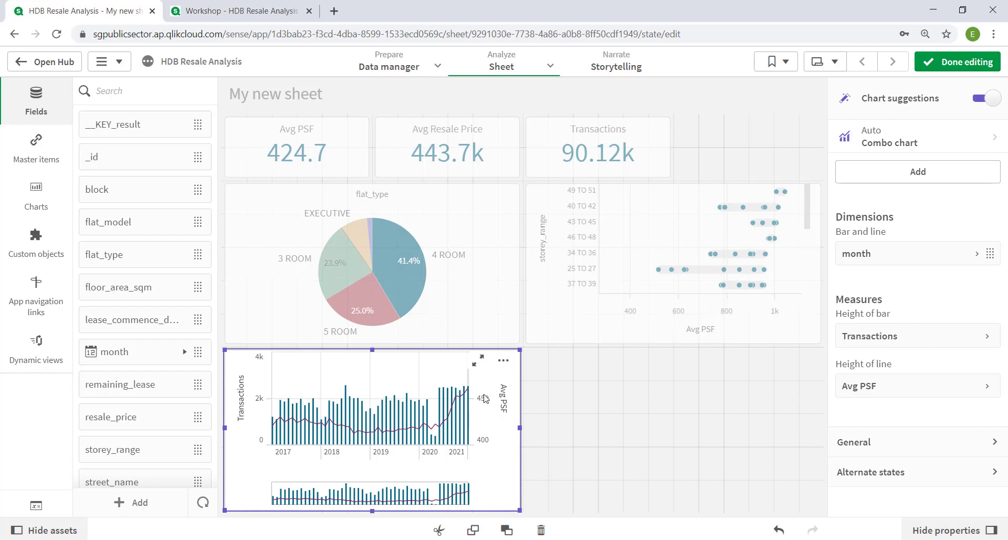
# Try the line chart type for the month chart in full-screen view, restore the combo chart, and return to the sheet
pyautogui.click(479, 361)
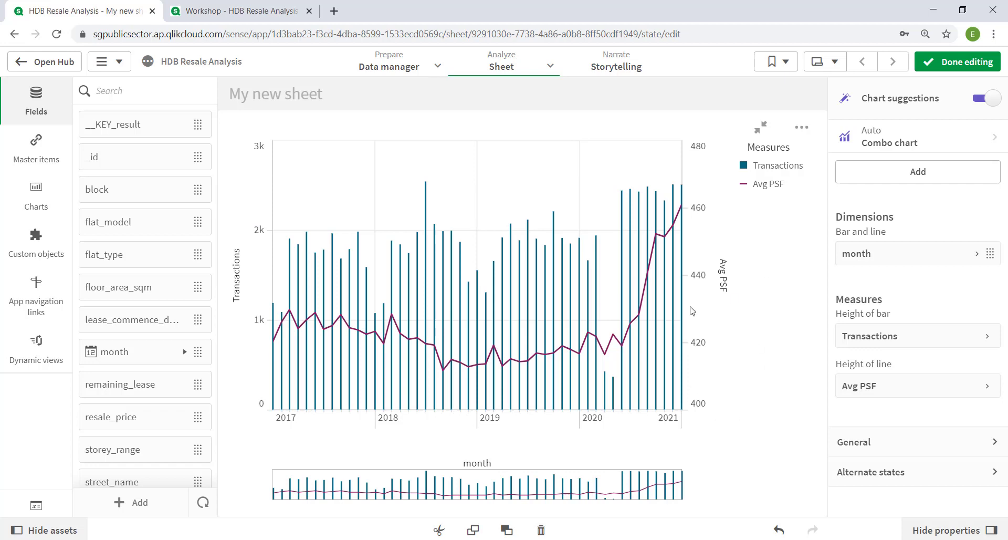
pyautogui.click(893, 147)
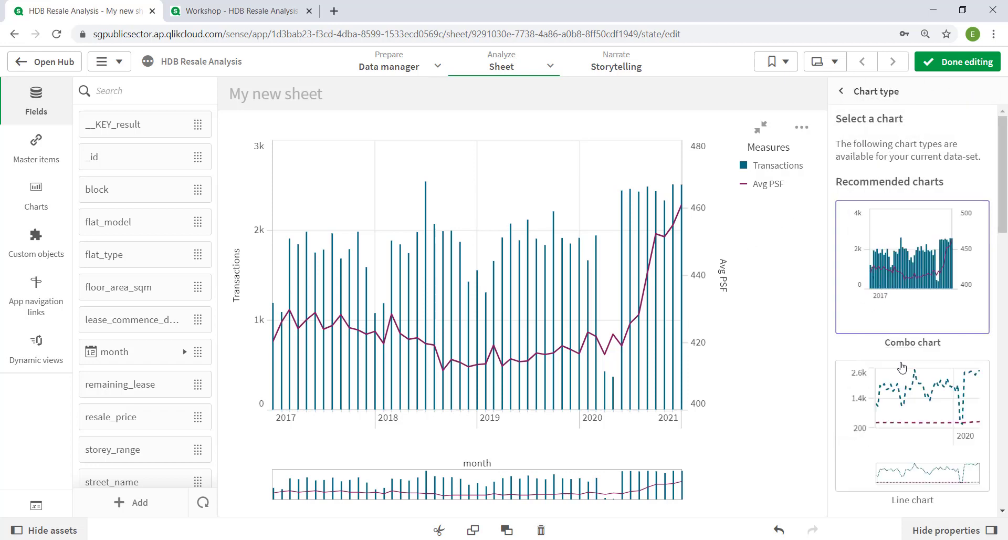
pyautogui.click(913, 422)
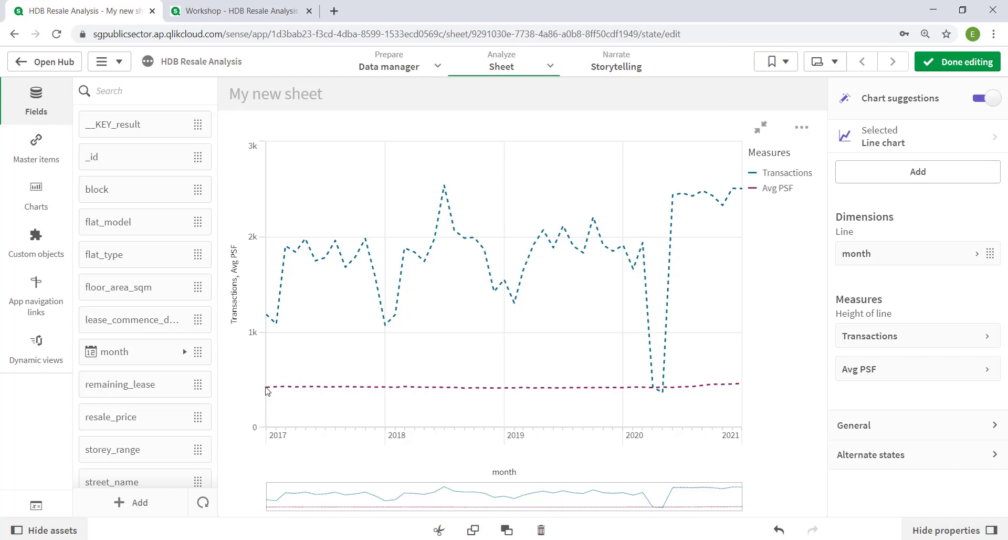
pyautogui.click(870, 149)
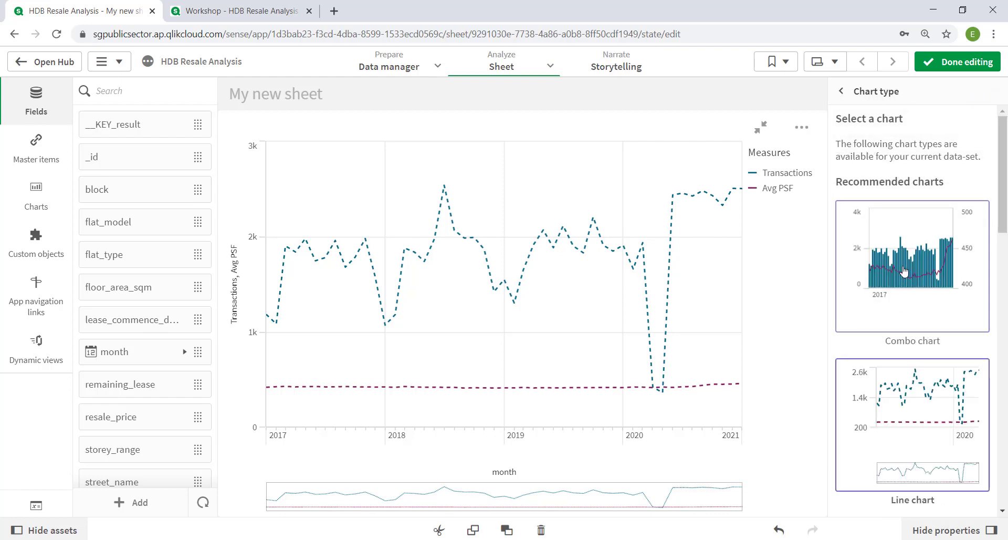
pyautogui.click(903, 271)
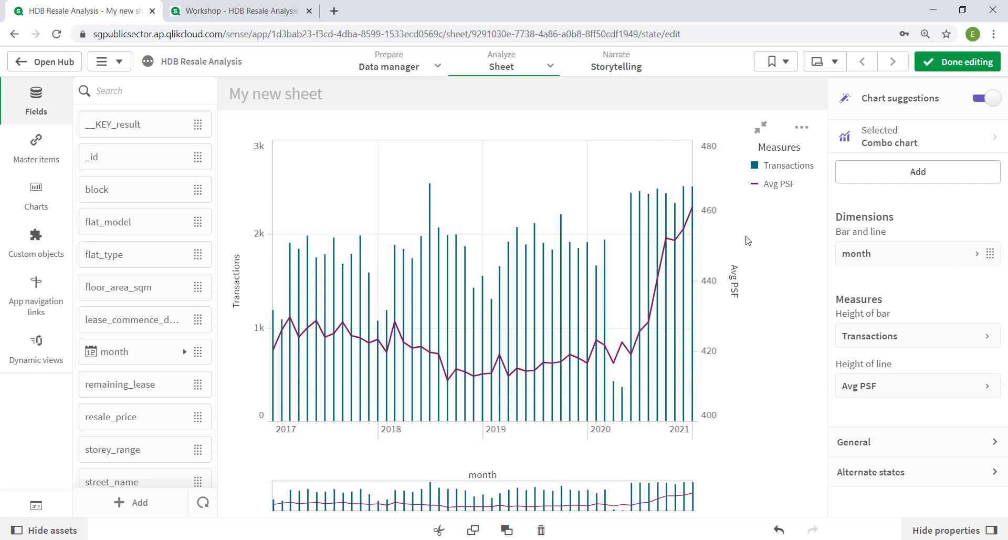
pyautogui.click(761, 128)
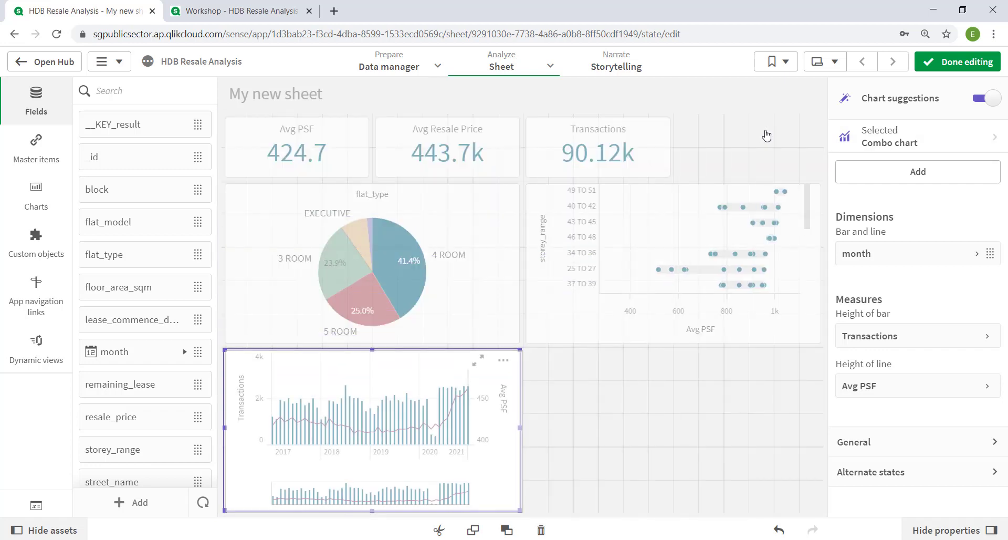